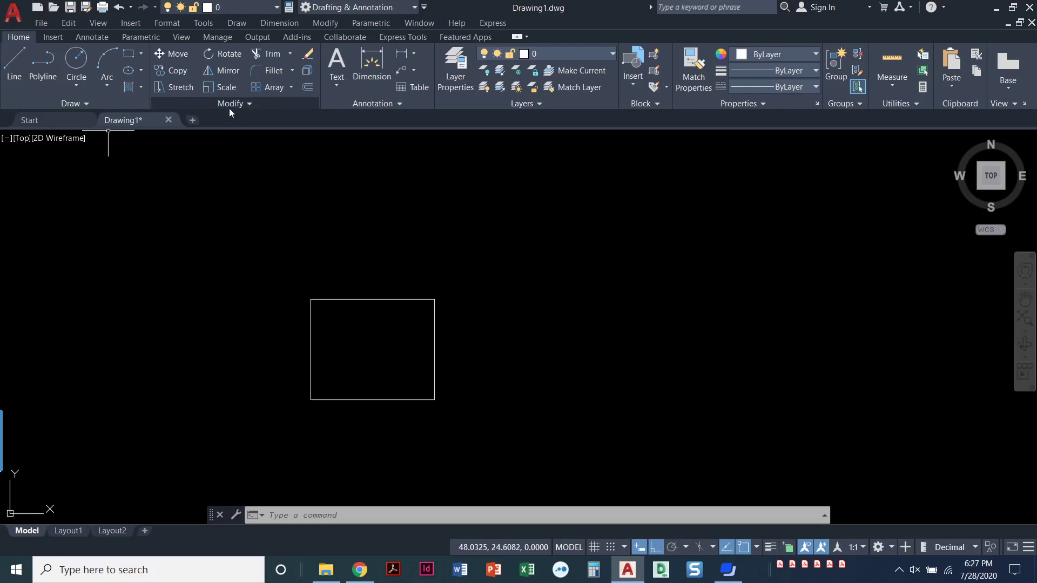
- Start a rectangular array of the single square
left_click(291, 88)
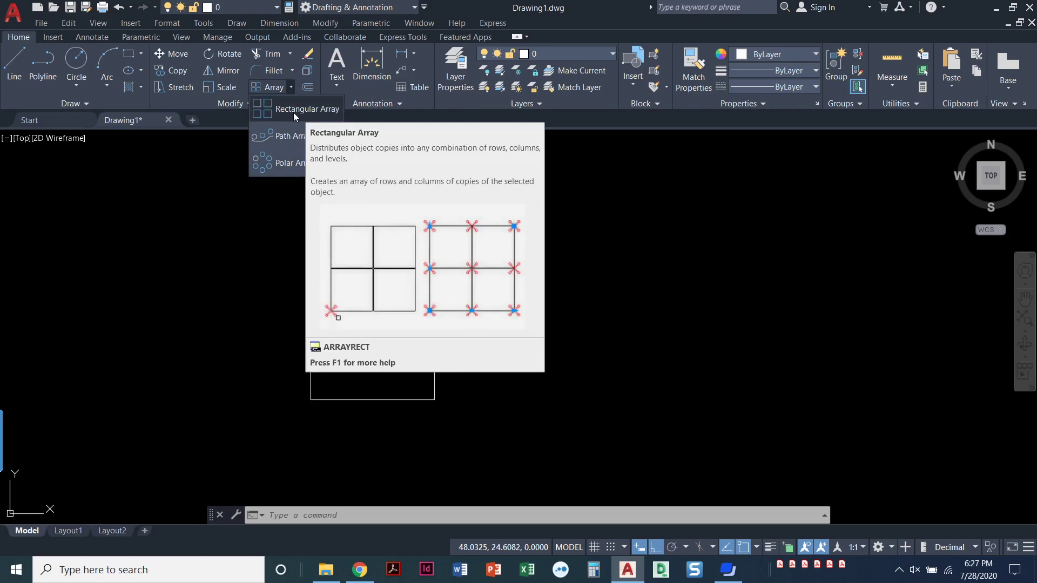
left_click(293, 113)
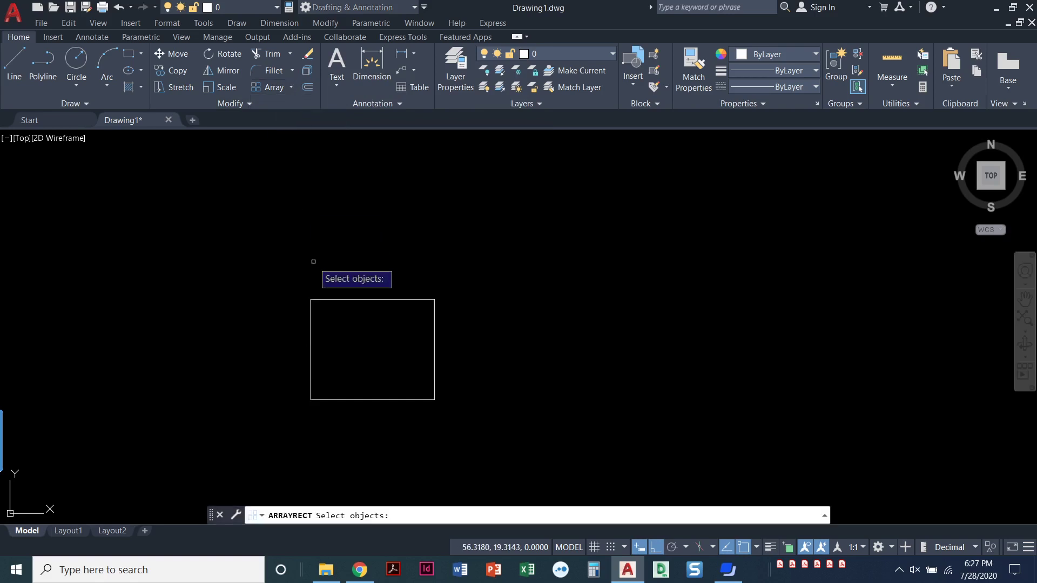
left_click(334, 299)
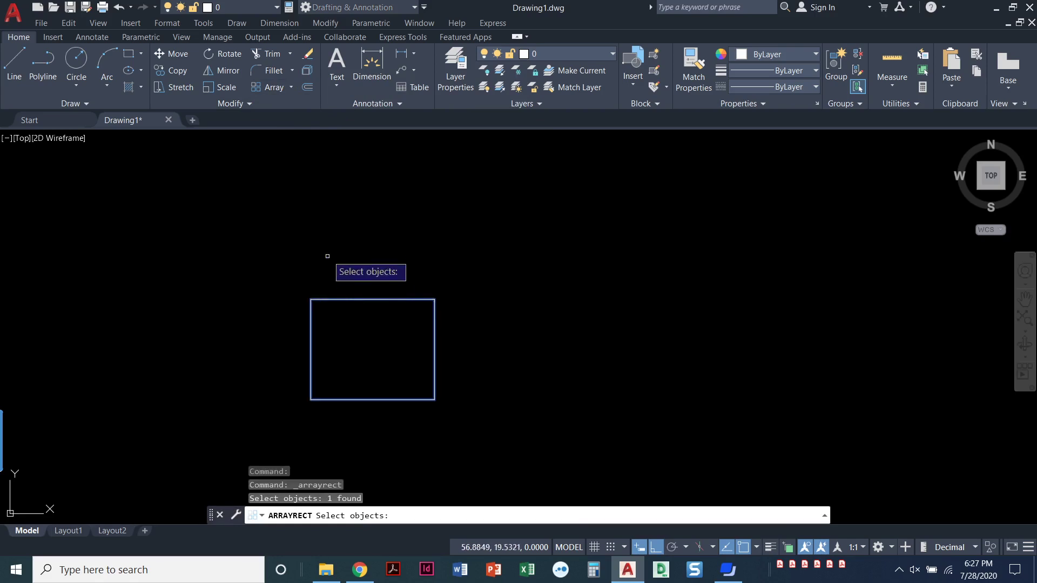
- Create the default 4-by-3 array and frame it in the view
key("Return")
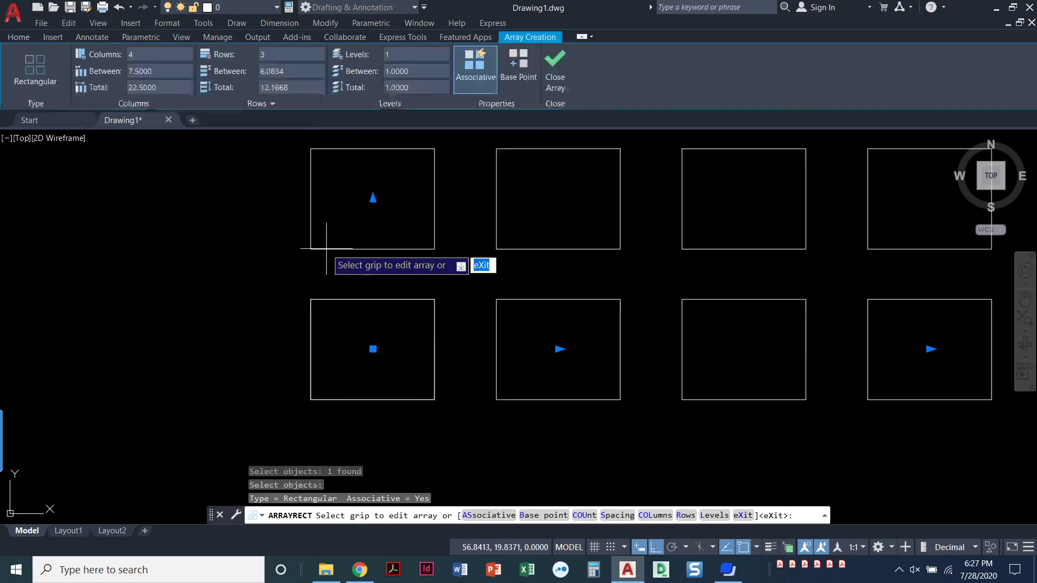
middle_click_drag(322, 287, 247, 342)
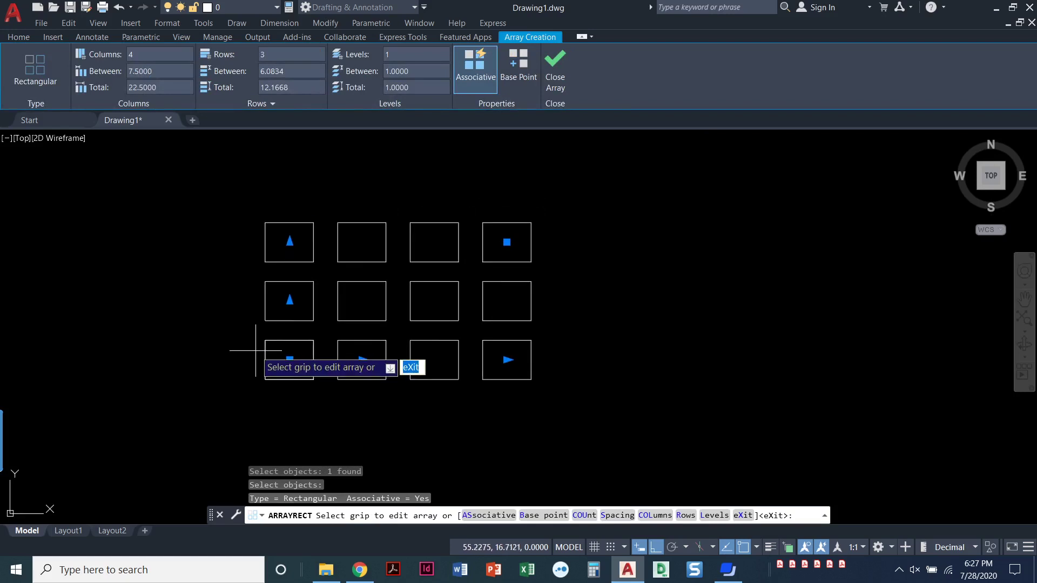
scroll(255, 348, "up", 2)
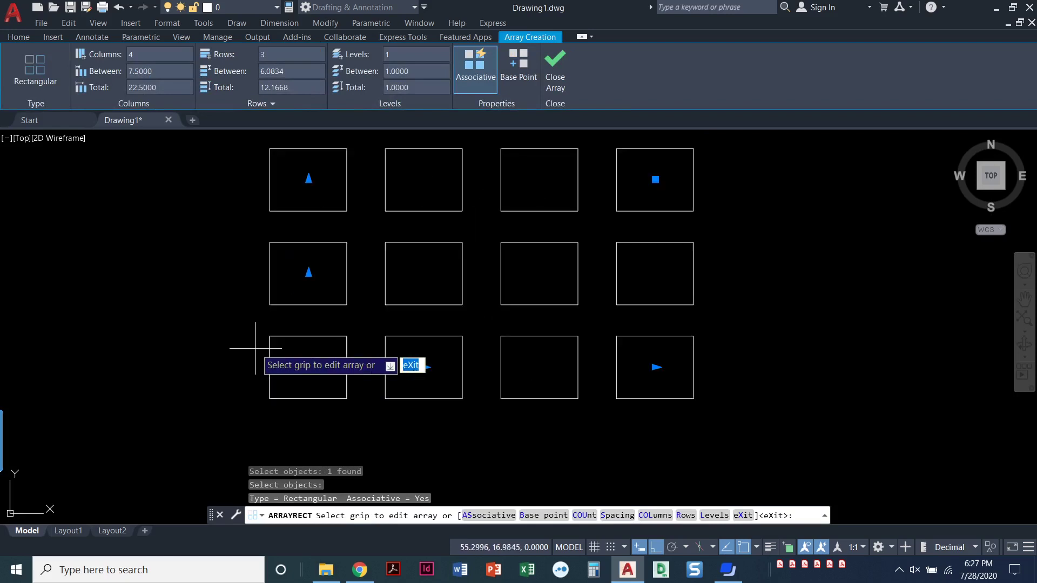
- Set the array to 5 columns and 5 rows
left_click(144, 56)
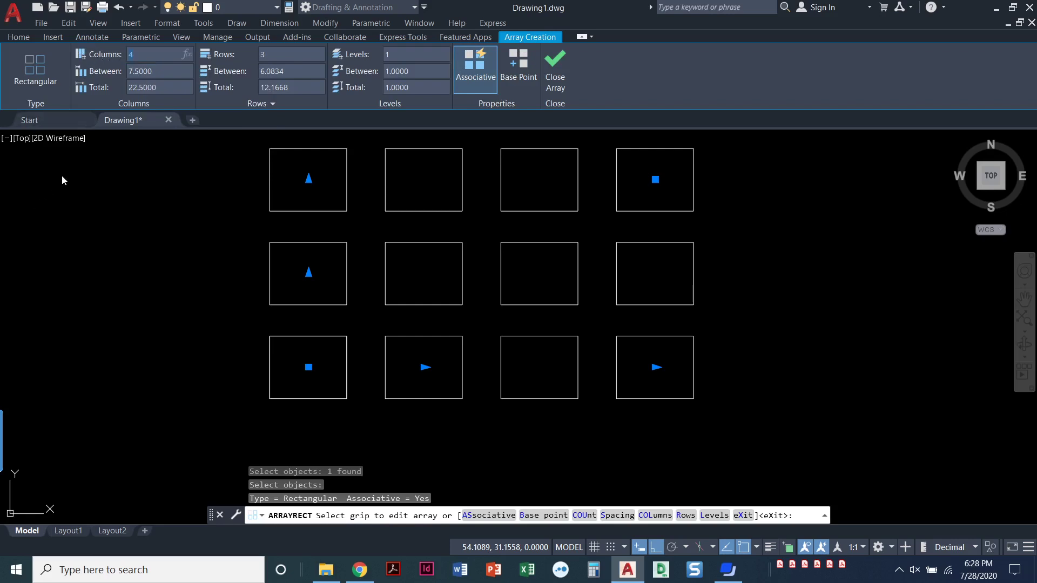
type("5")
left_click(275, 56)
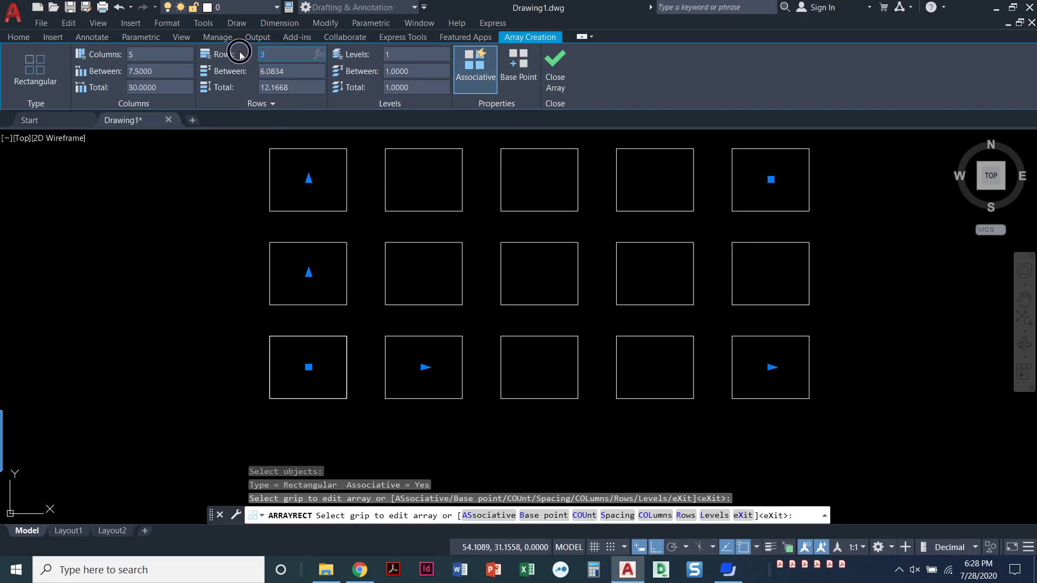
scroll(292, 283, "down", 4)
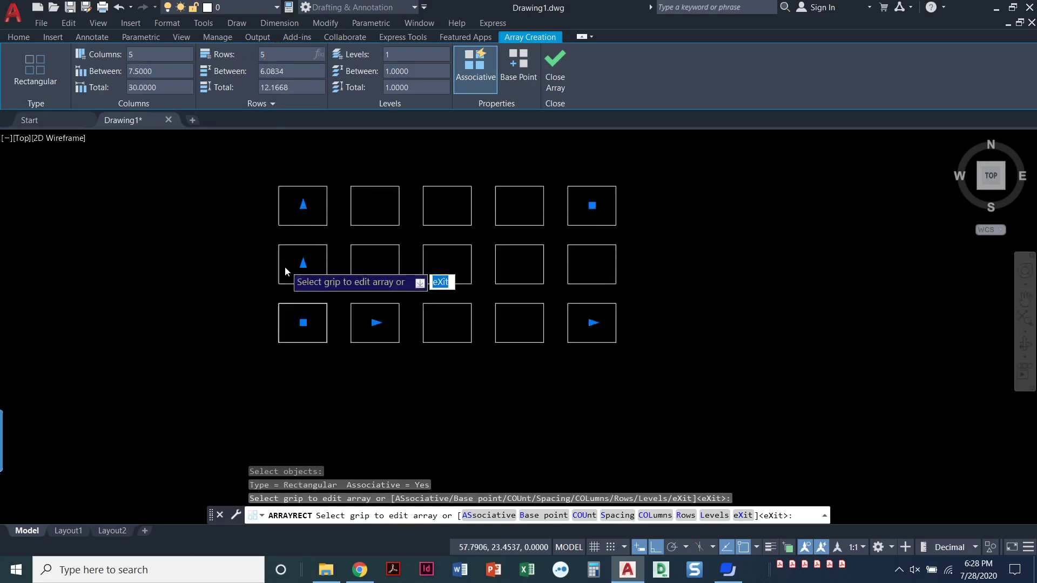
key("Return")
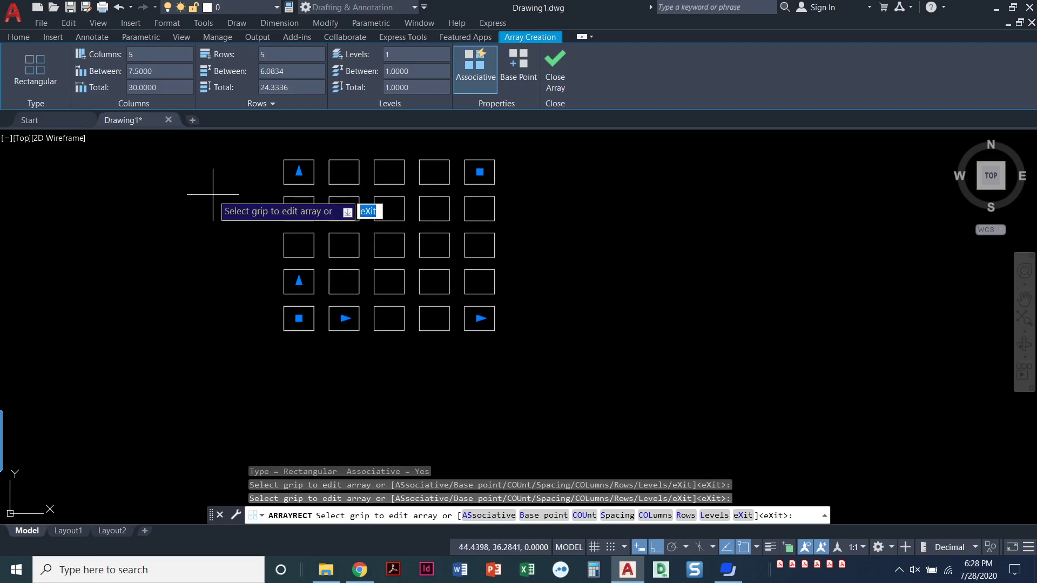
- Set column spacing to 6 and row spacing to 5, giving a 24 by 20 array
left_click(156, 70)
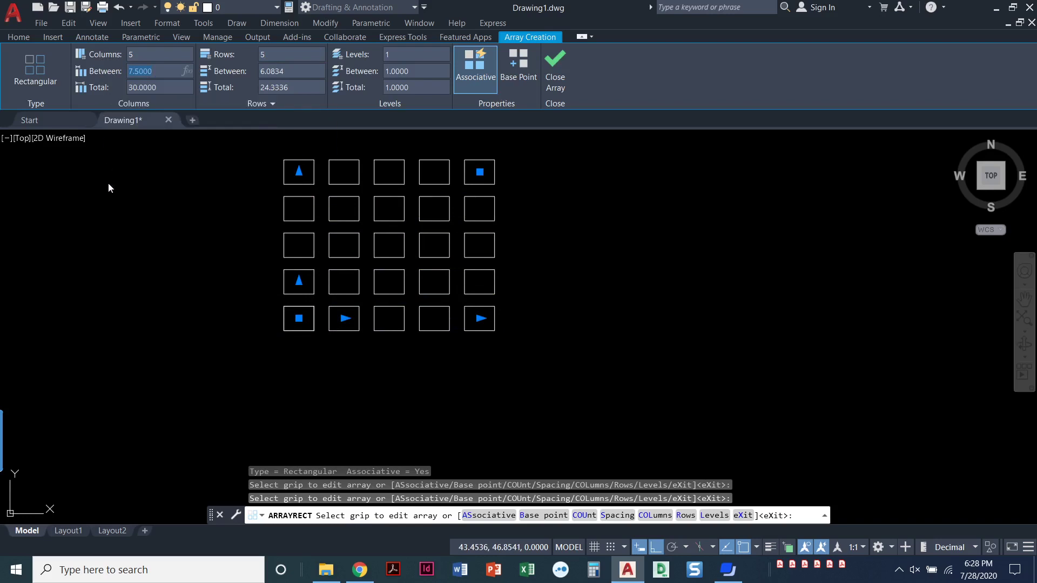
type("6")
left_click(175, 88)
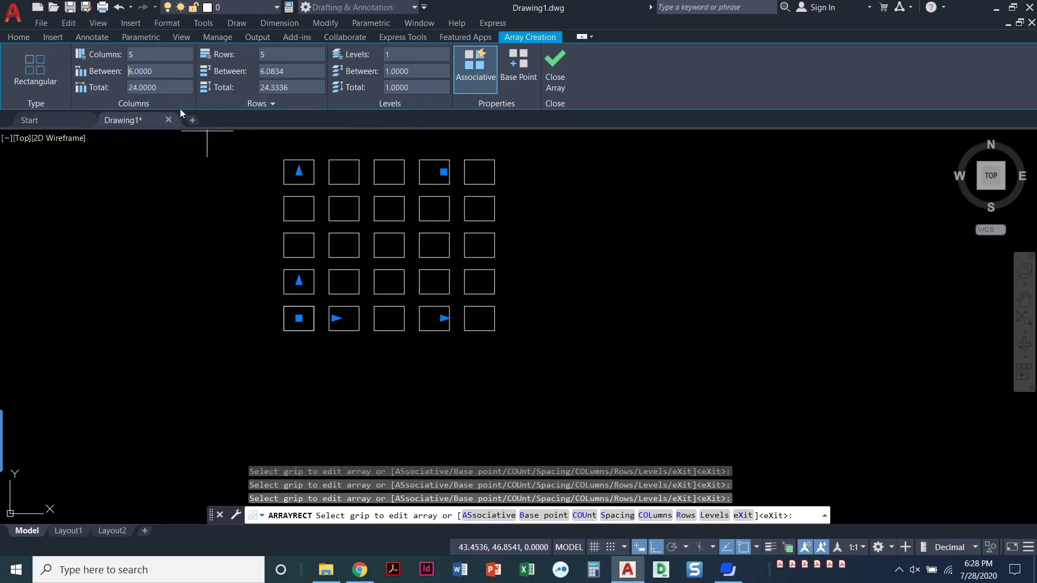
left_click(218, 73)
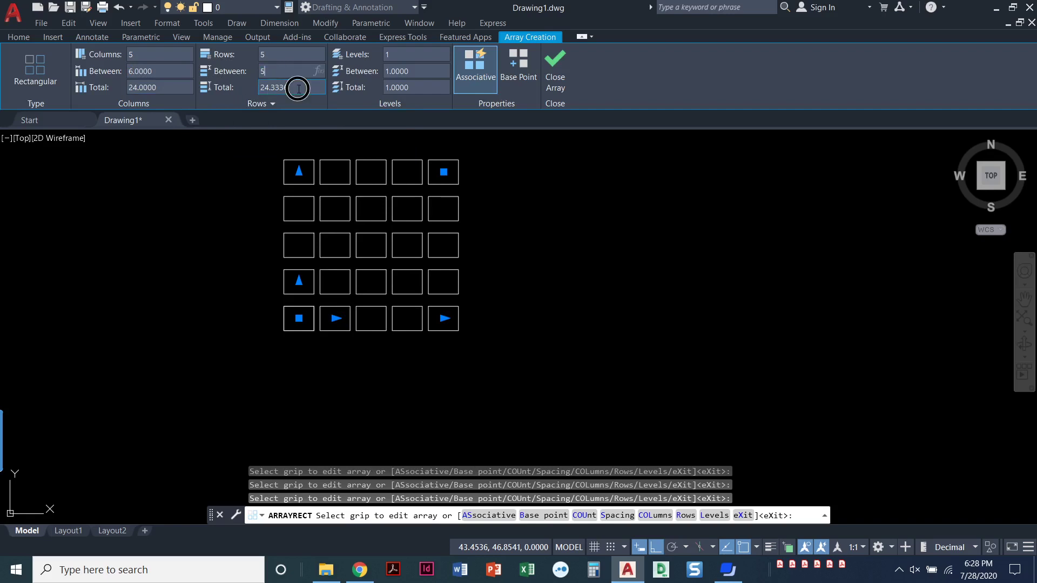
type("5")
key("Return")
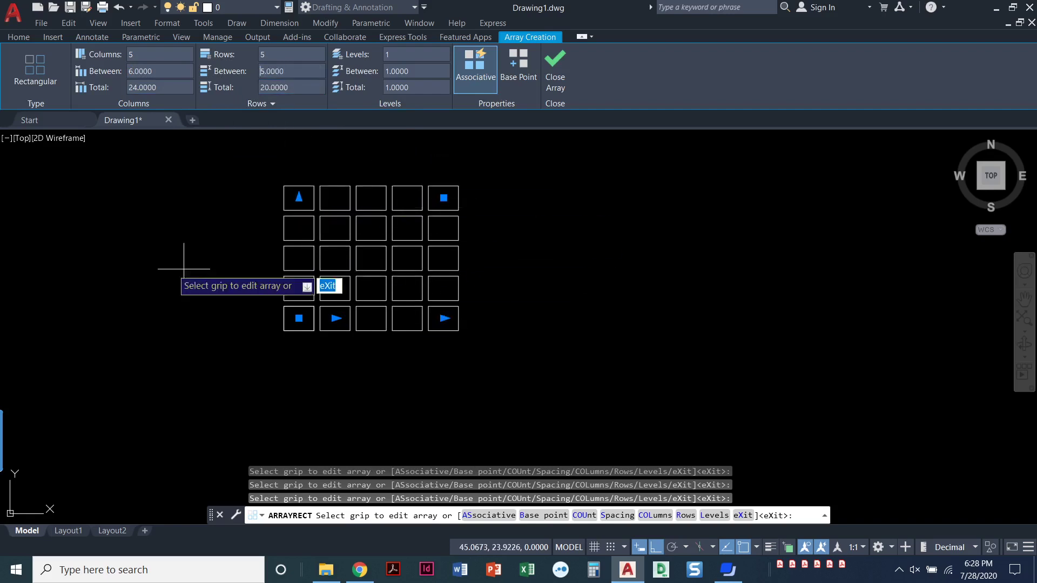
scroll(211, 286, "up", 2)
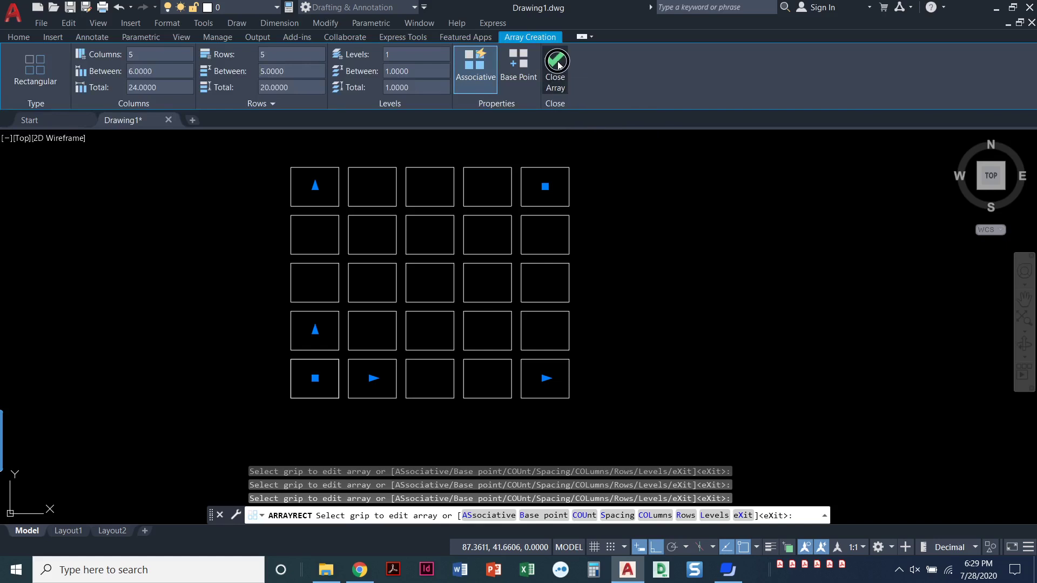
- Close the 5-by-5 array, then select it again to reopen it for editing
left_click(559, 66)
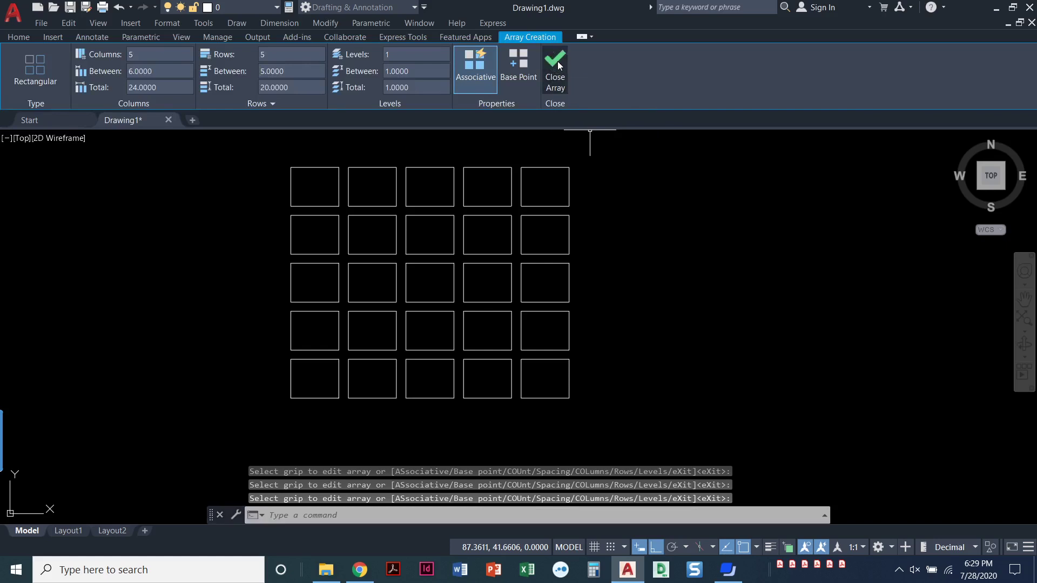
left_click(570, 244)
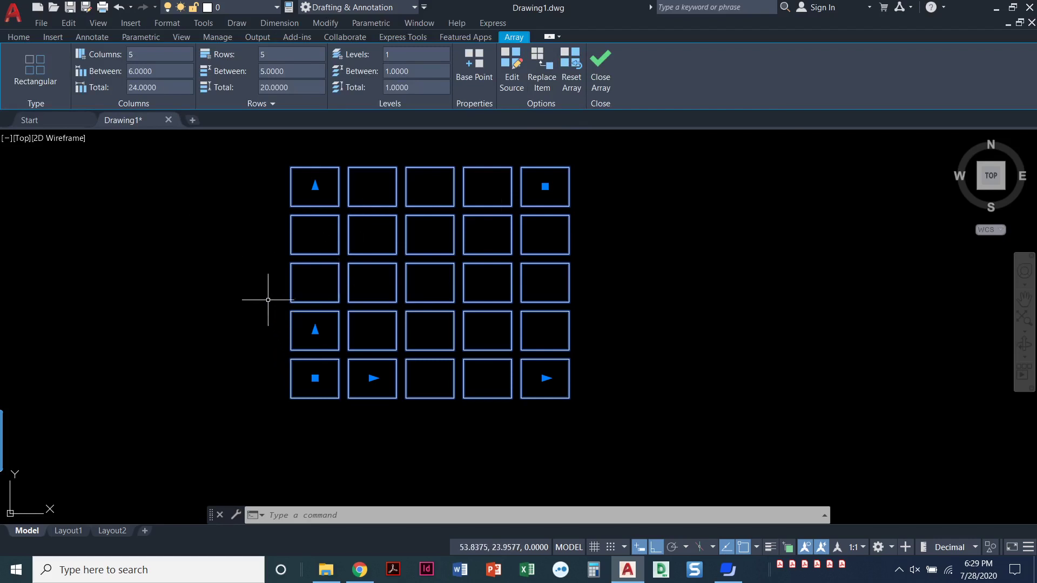
- Move the array left with its base-point grip, then back to the right
middle_click_drag(257, 294, 266, 317)
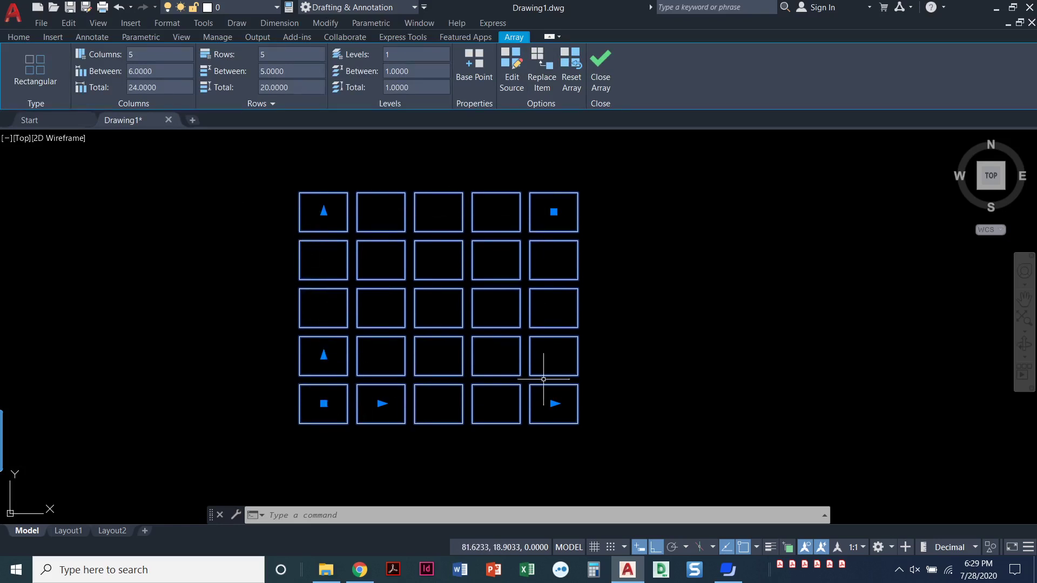
left_click(323, 404)
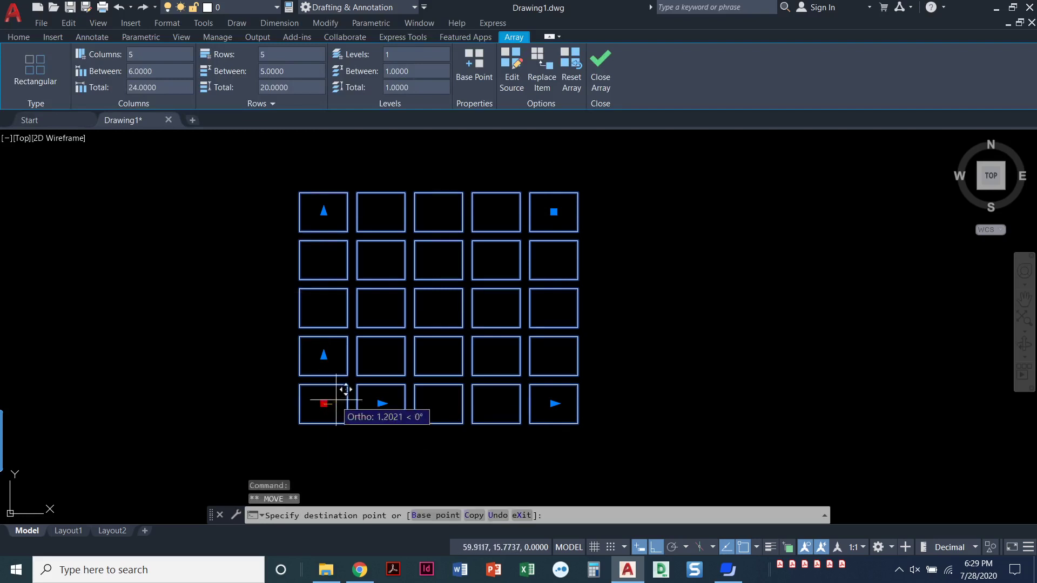
left_click(236, 404)
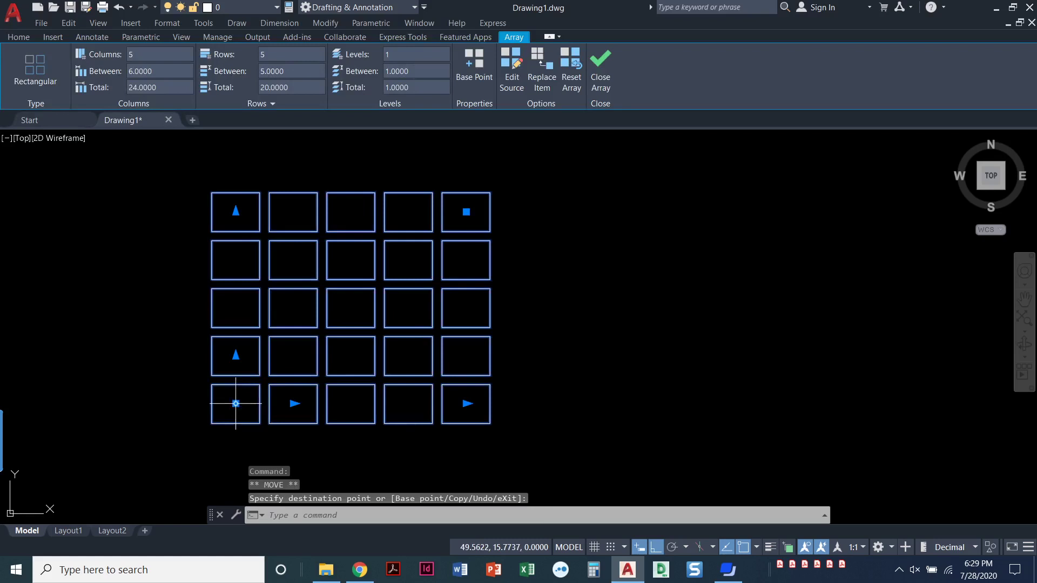
left_click(228, 408)
left_click(308, 409)
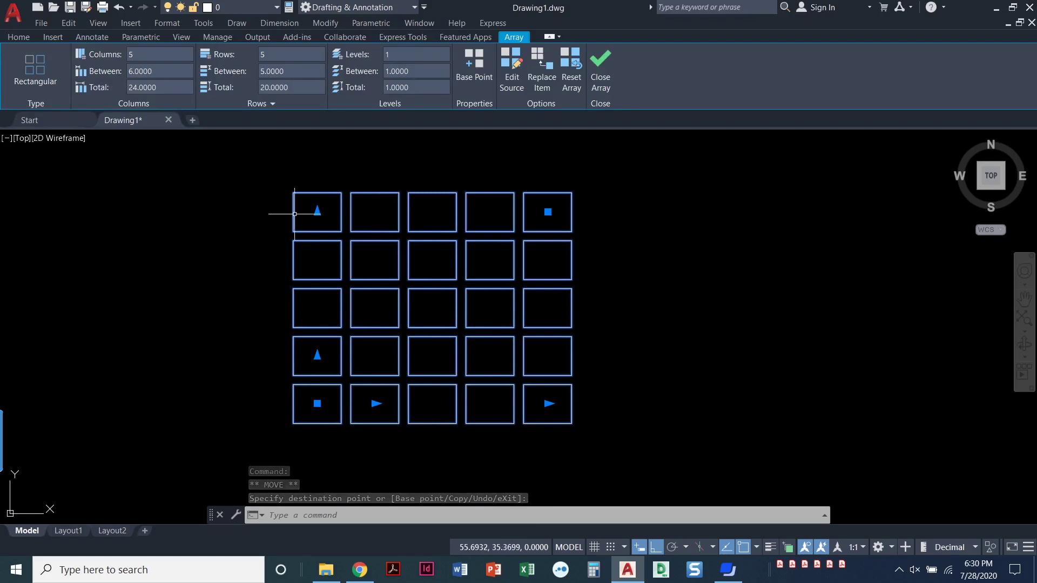
- Drag the count grips to 7, then 8 columns, 3 rows, and finally 5 columns
left_click(548, 403)
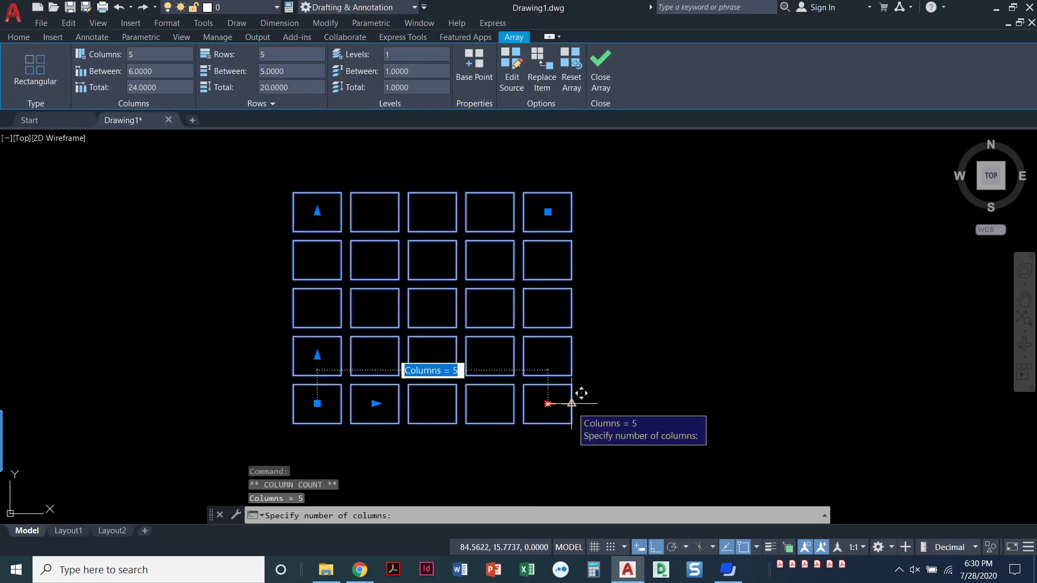
left_click(700, 408)
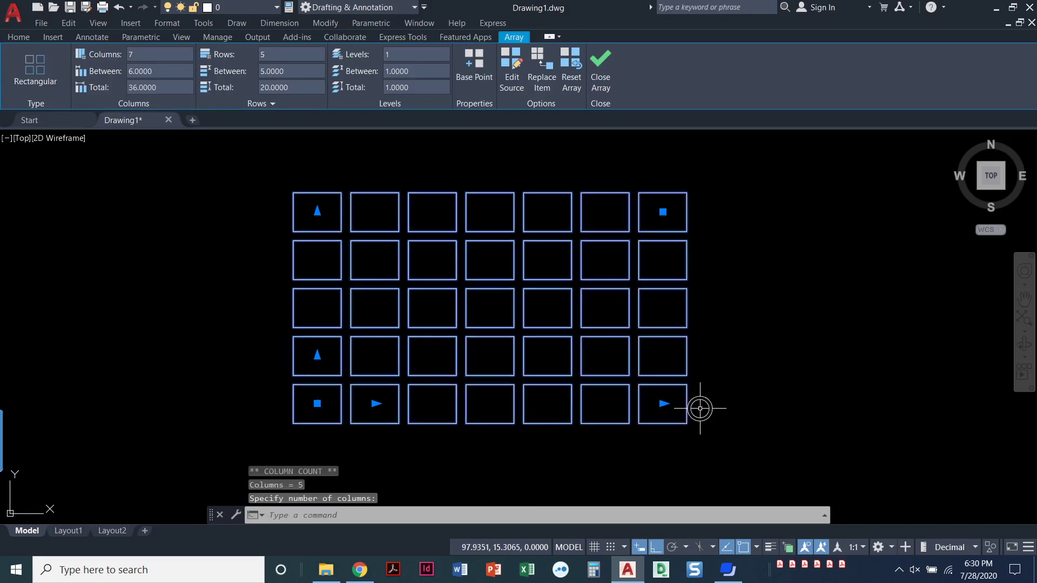
left_click(663, 403)
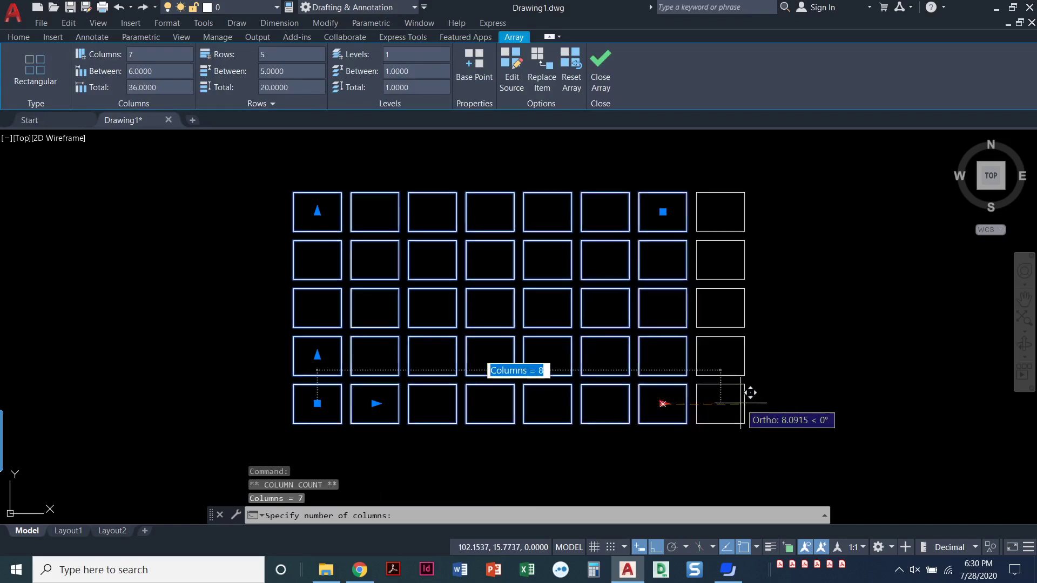
left_click(741, 403)
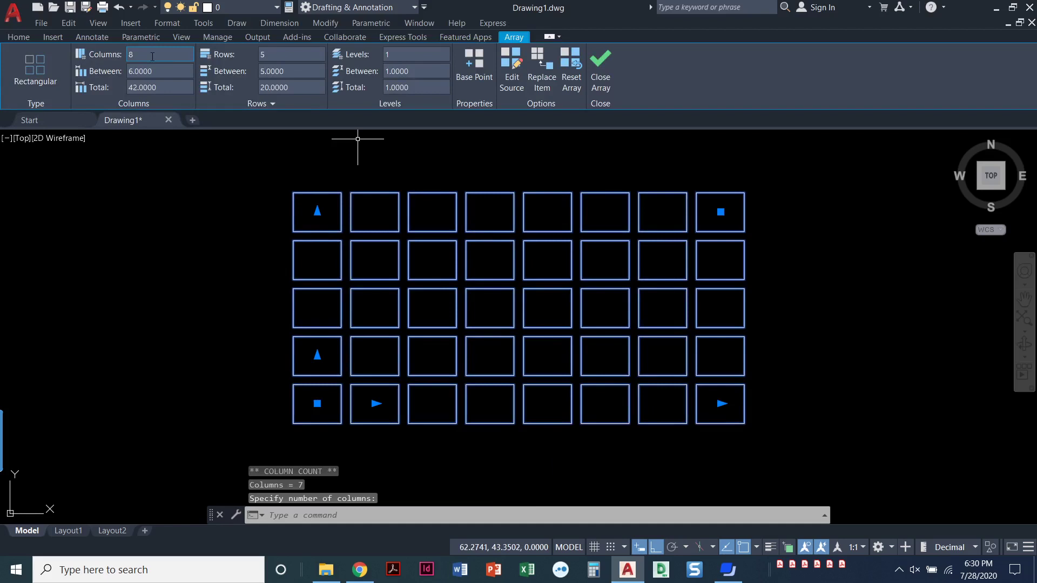
left_click(317, 211)
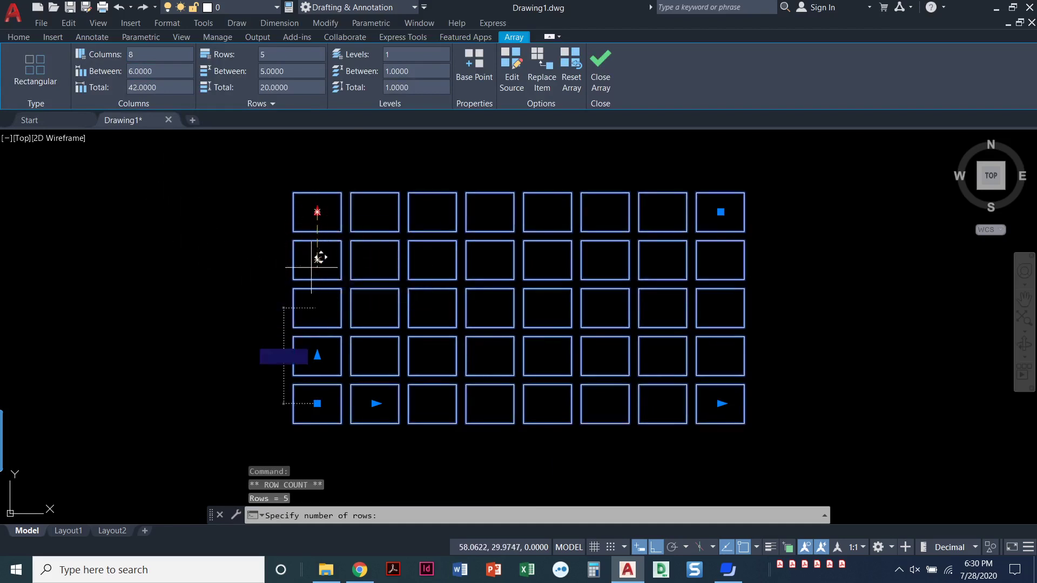
left_click(309, 292)
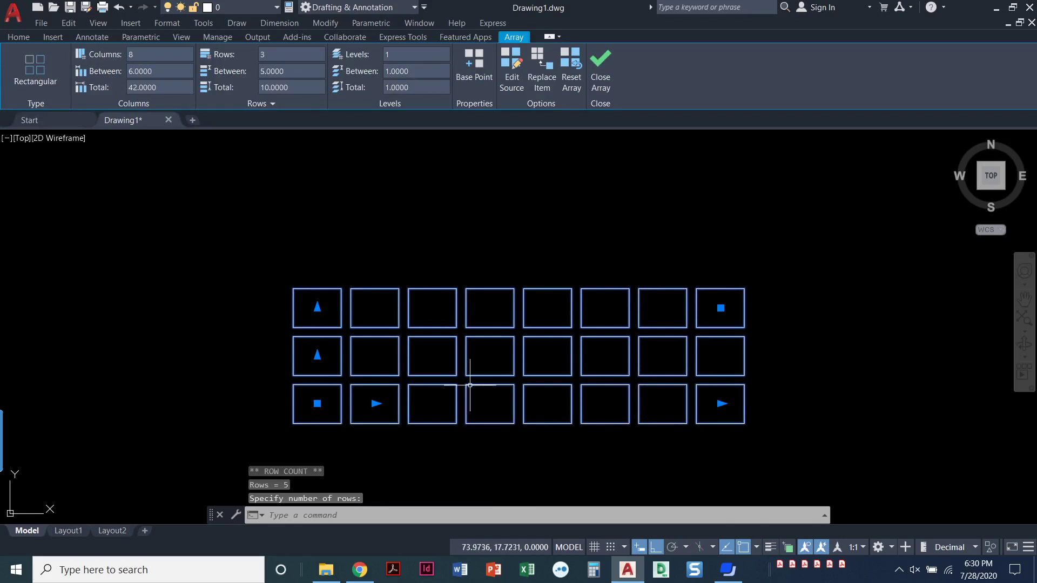
left_click(722, 403)
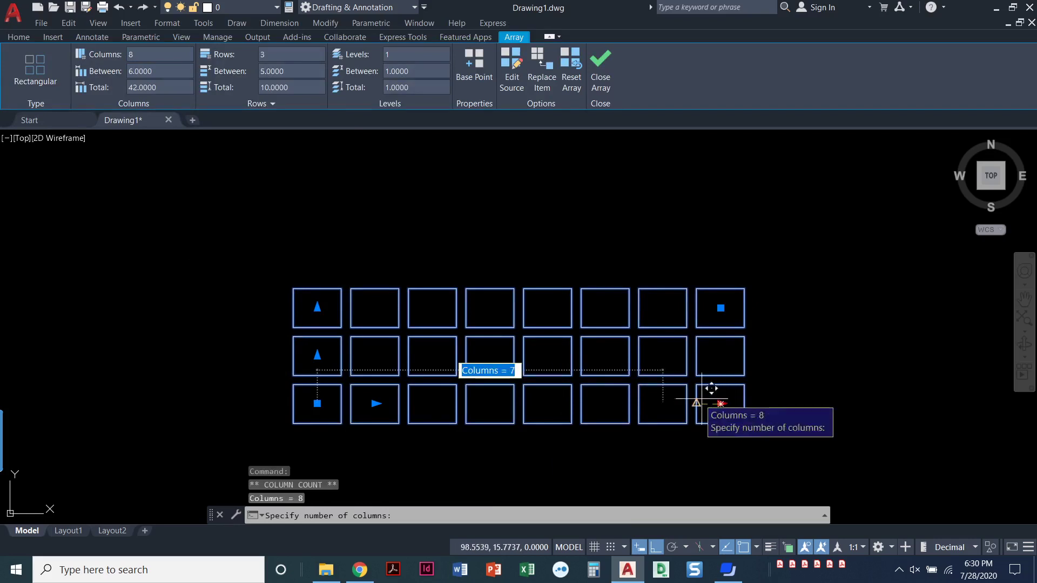
left_click(579, 401)
scroll(362, 406, "up", 2)
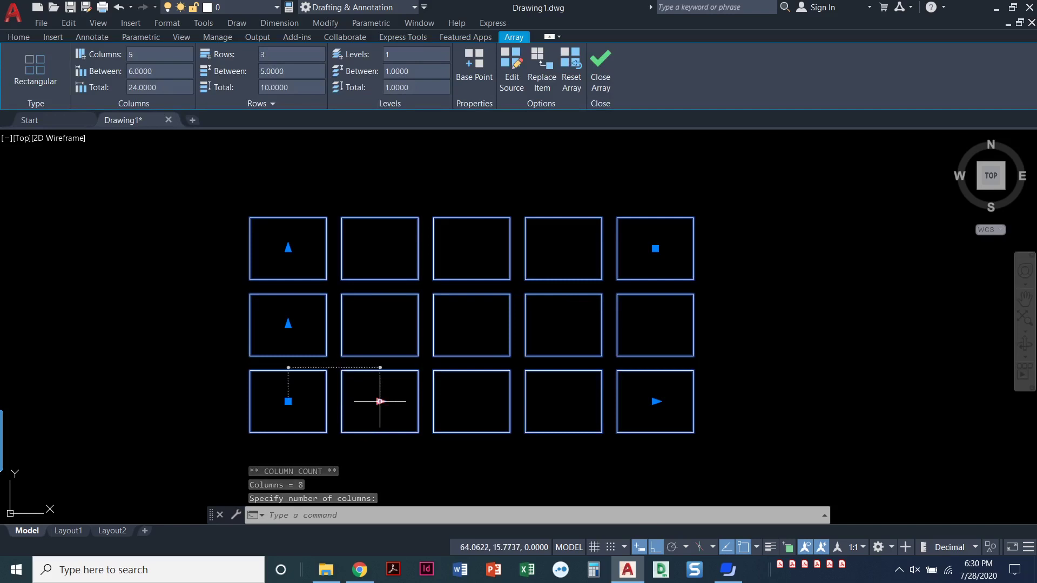
- Drag the spacing grips to 5.2855 between columns and 4.2681 between rows
left_click(380, 401)
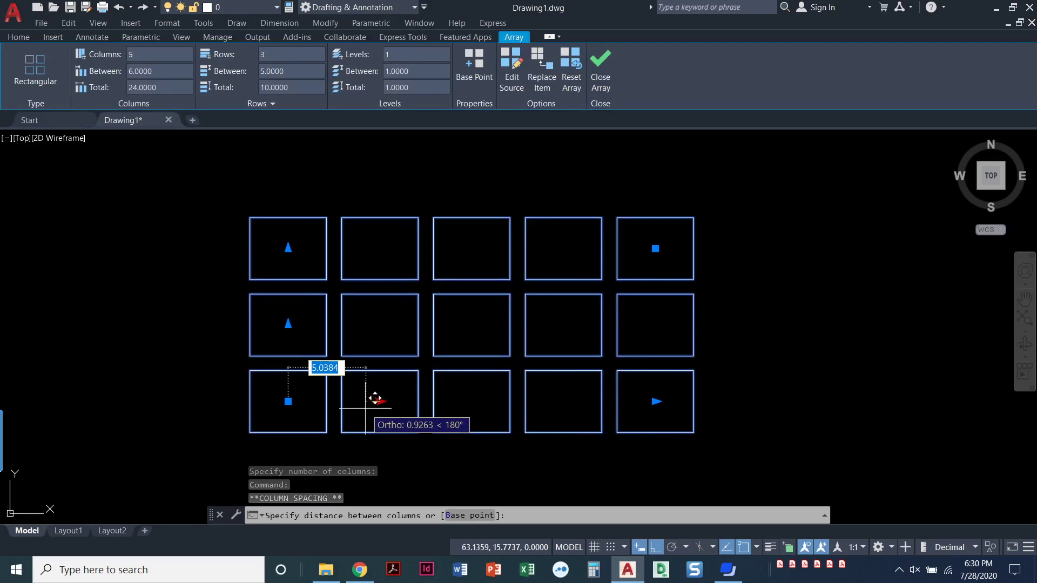
left_click(369, 409)
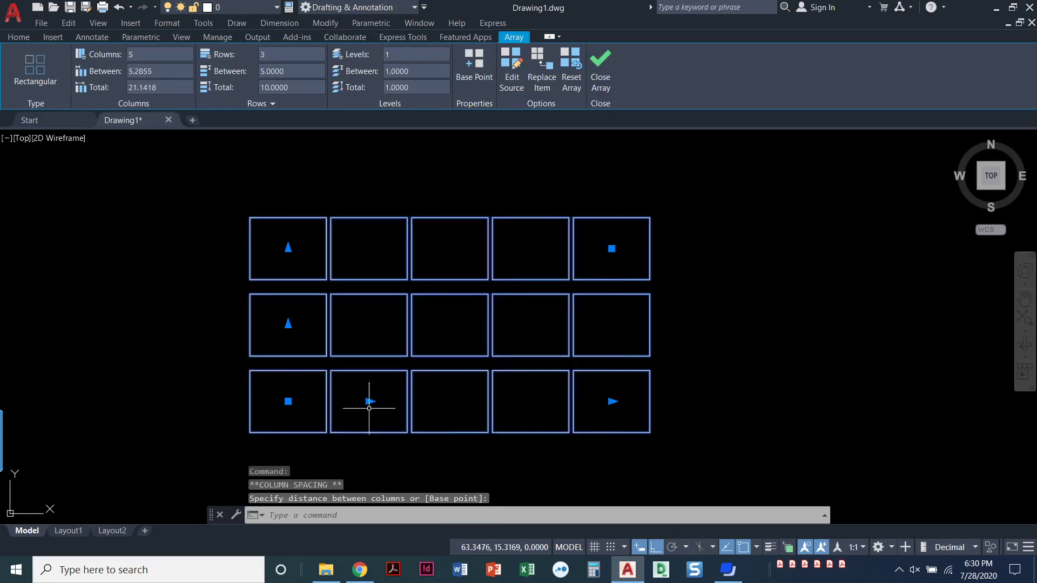
left_click(287, 324)
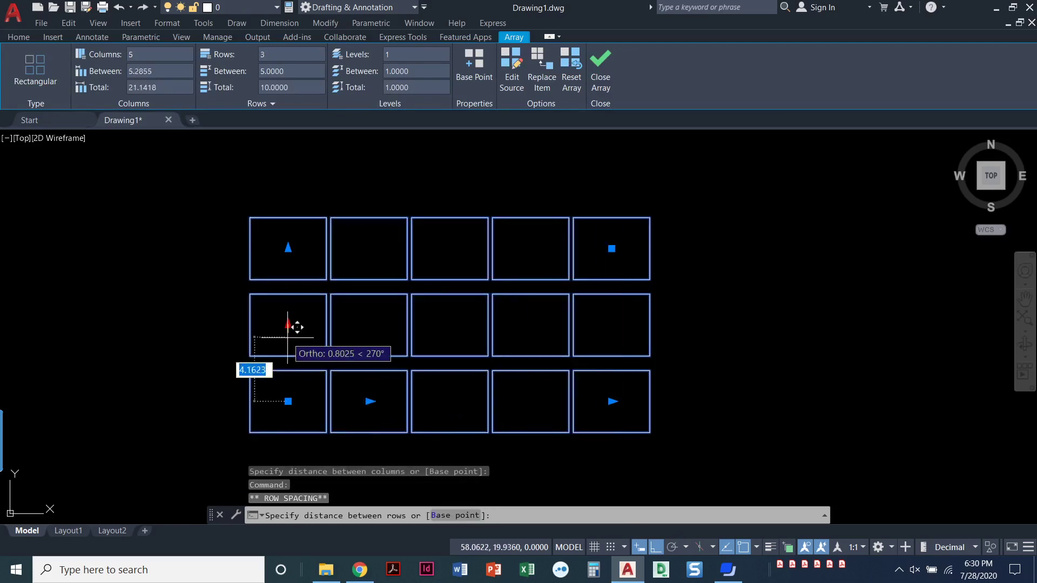
left_click(289, 336)
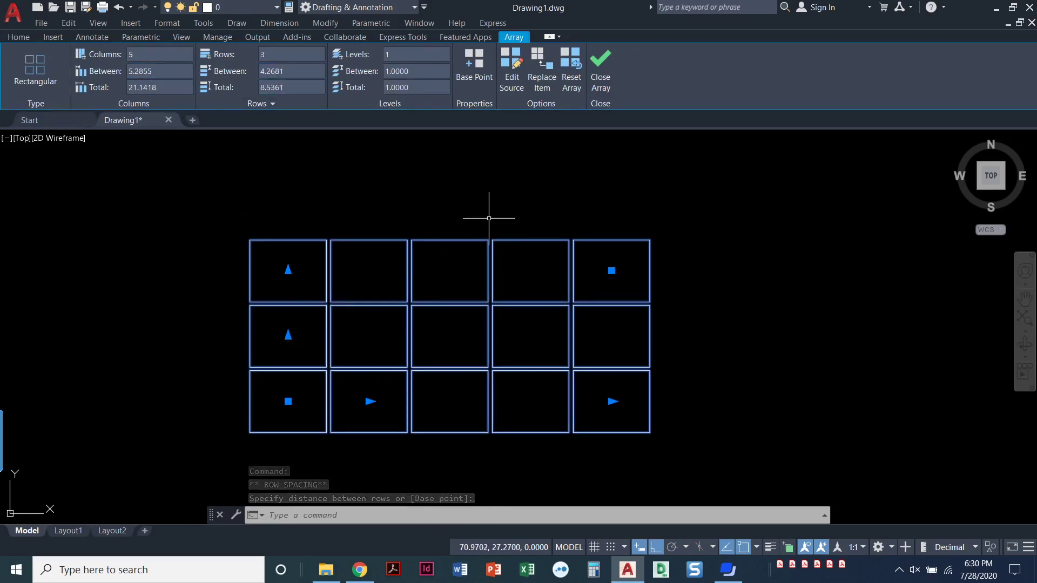
- With Ortho off, drag the corner grip to 6x4 then 7x5, and close the array
left_click(611, 271)
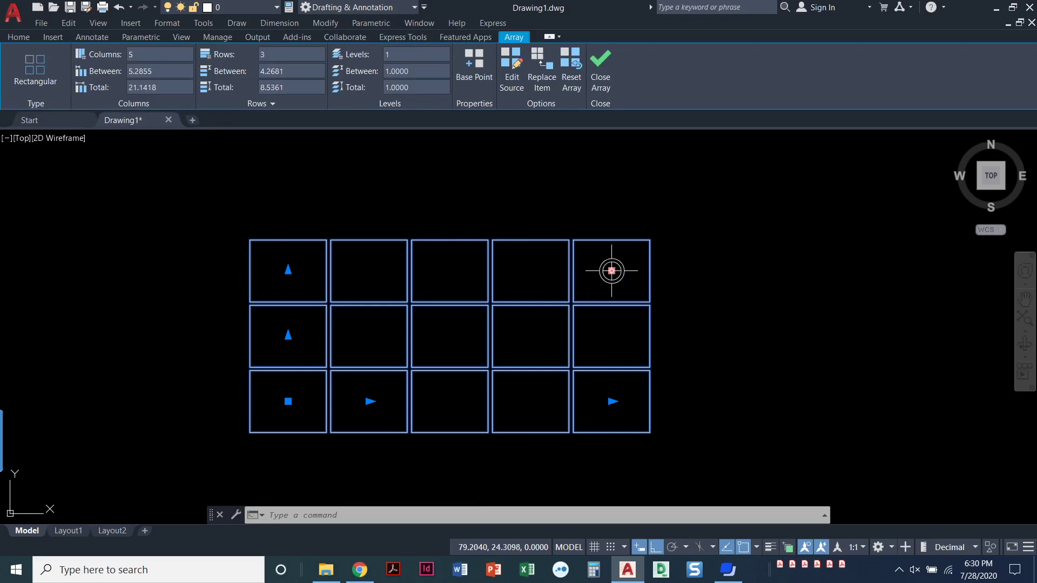
left_click(612, 271)
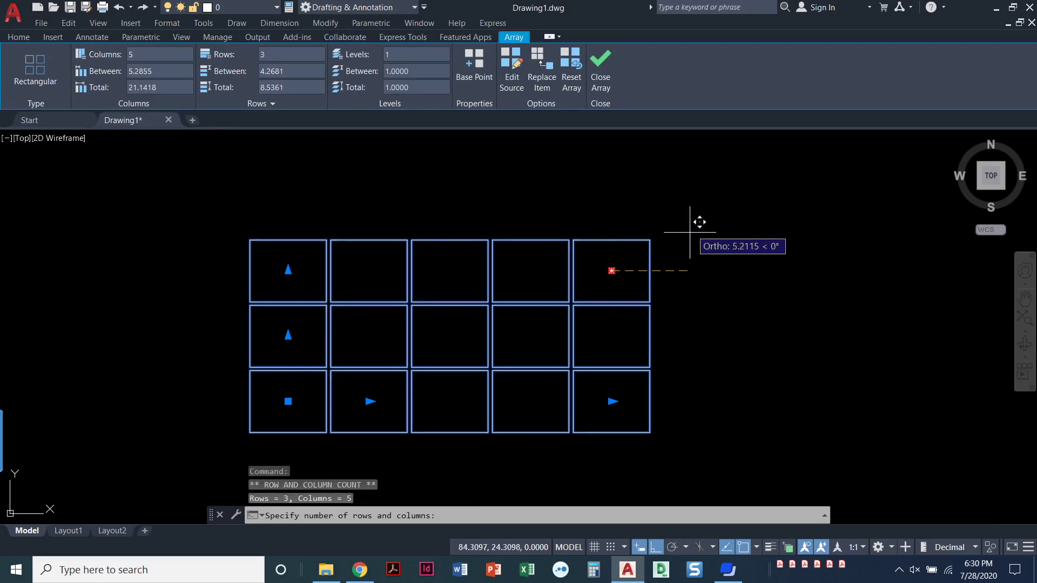
key("F8")
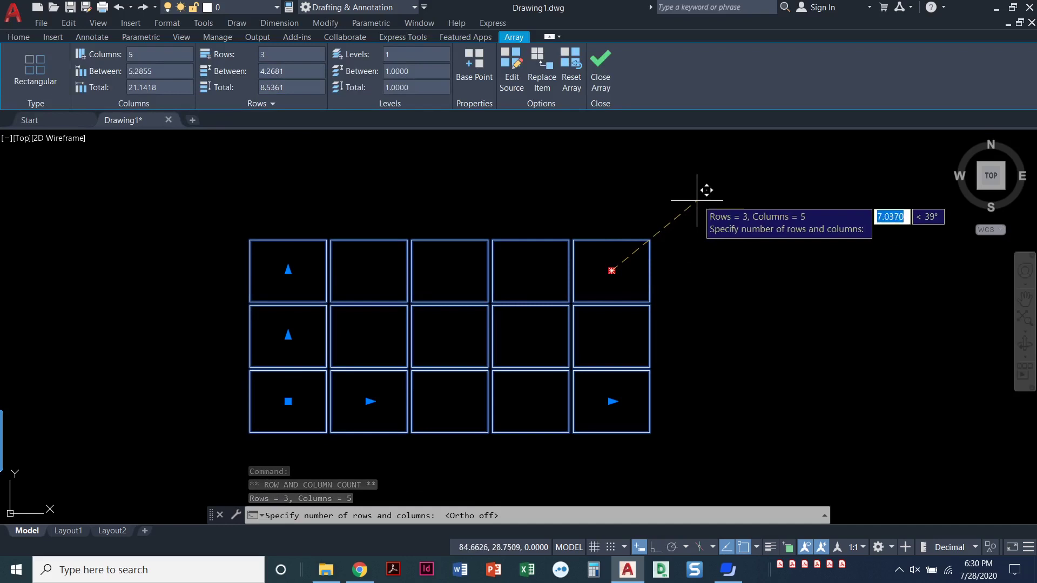
left_click(735, 179)
scroll(686, 213, "down", 2)
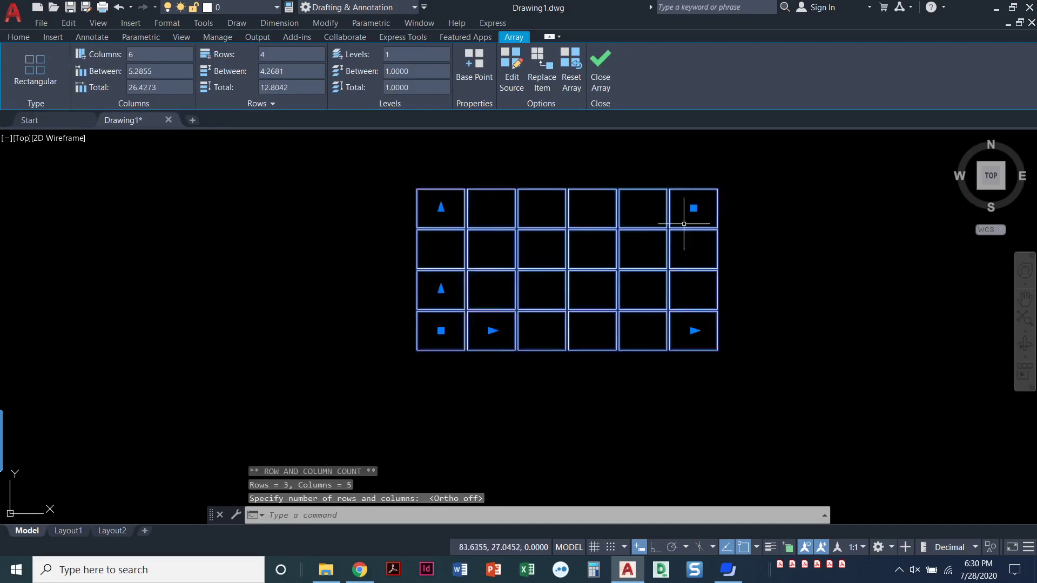
middle_click_drag(684, 223, 645, 249)
left_click(655, 234)
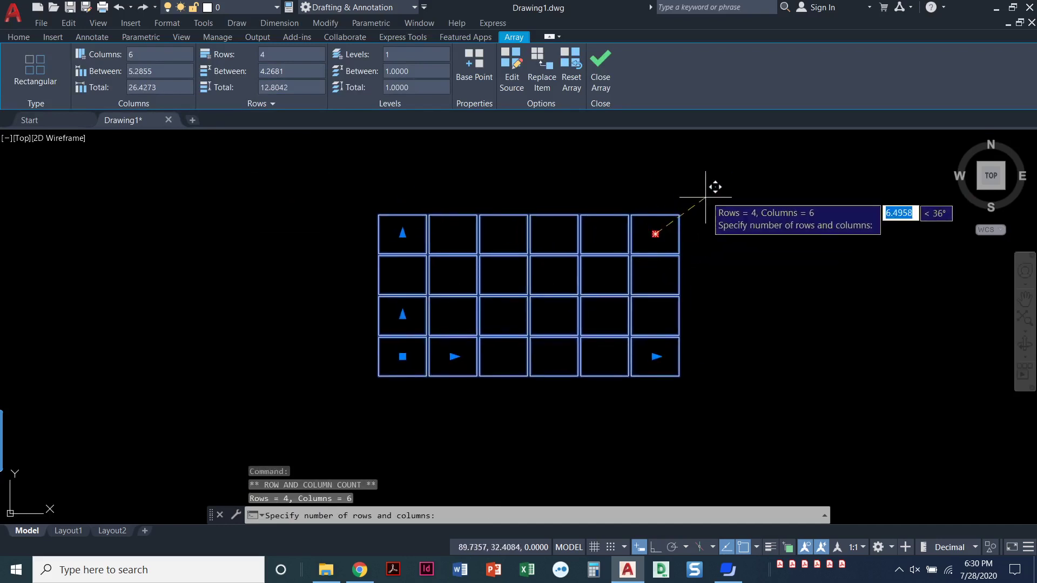
left_click(726, 176)
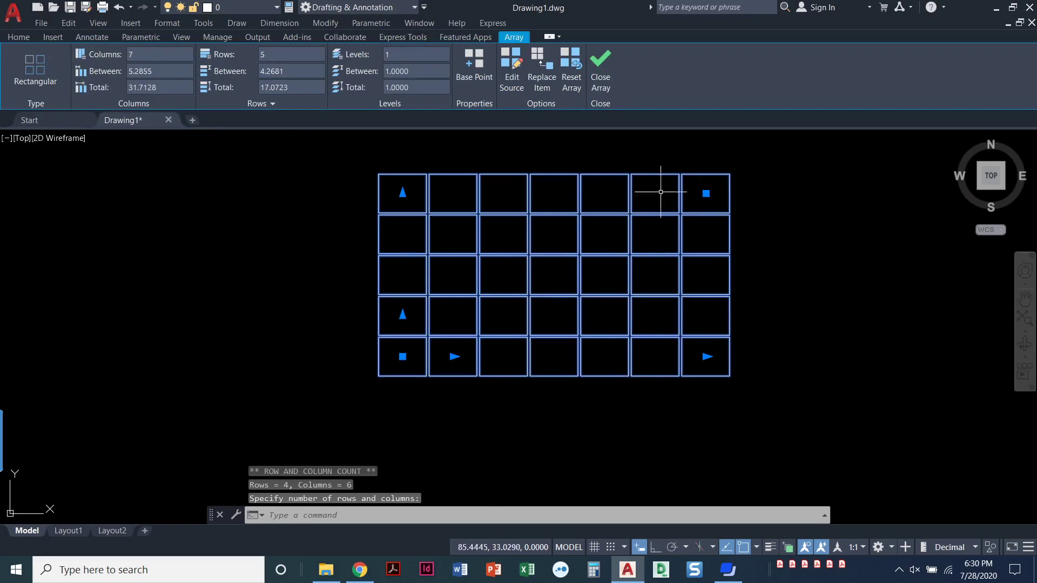
left_click(600, 66)
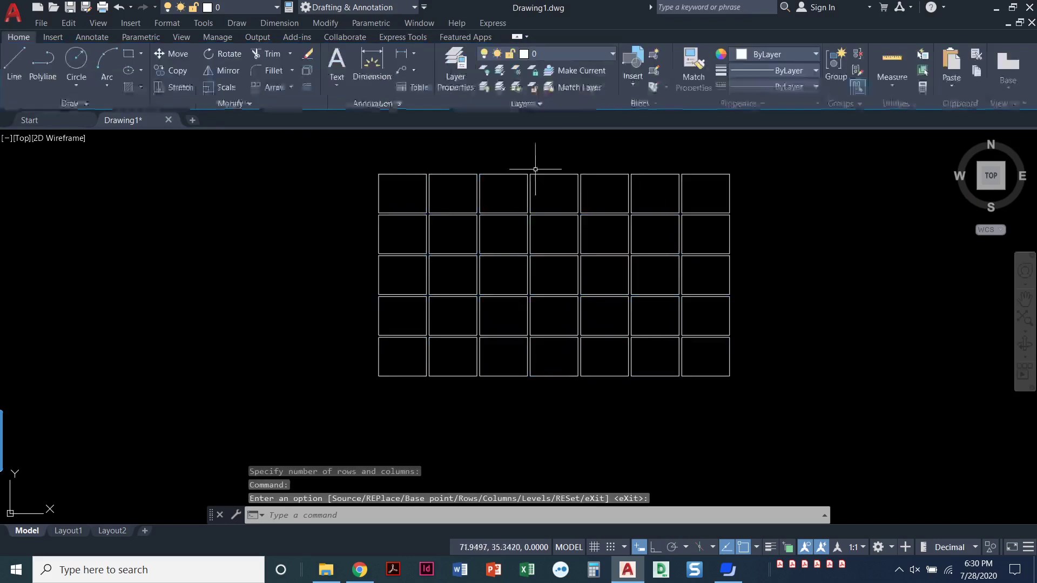
- Window-select the 7-by-5 array and explode it with the Home tab's Explode tool
middle_click_drag(368, 282, 278, 304)
left_click(301, 297)
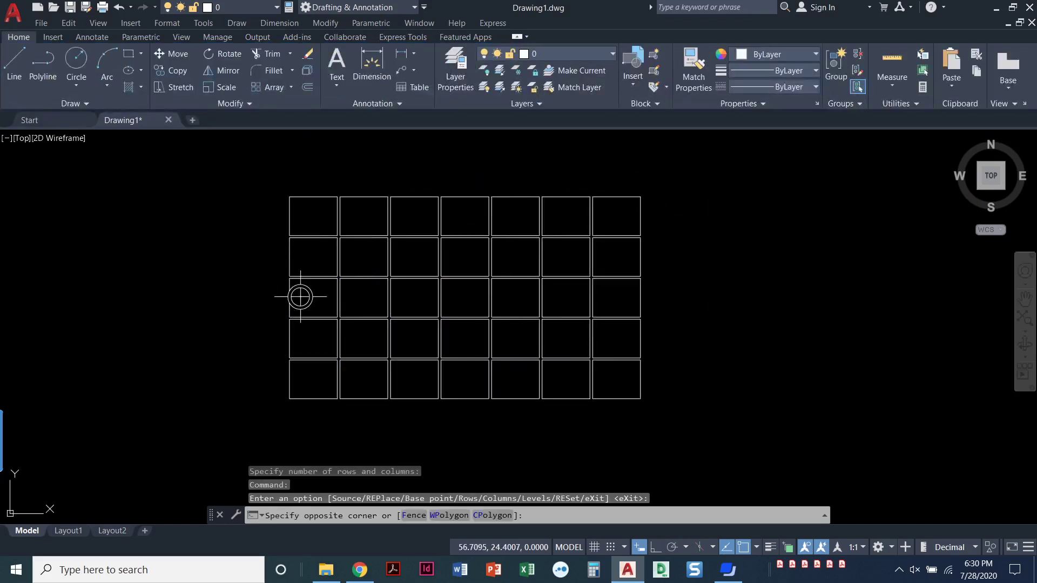
left_click(268, 297)
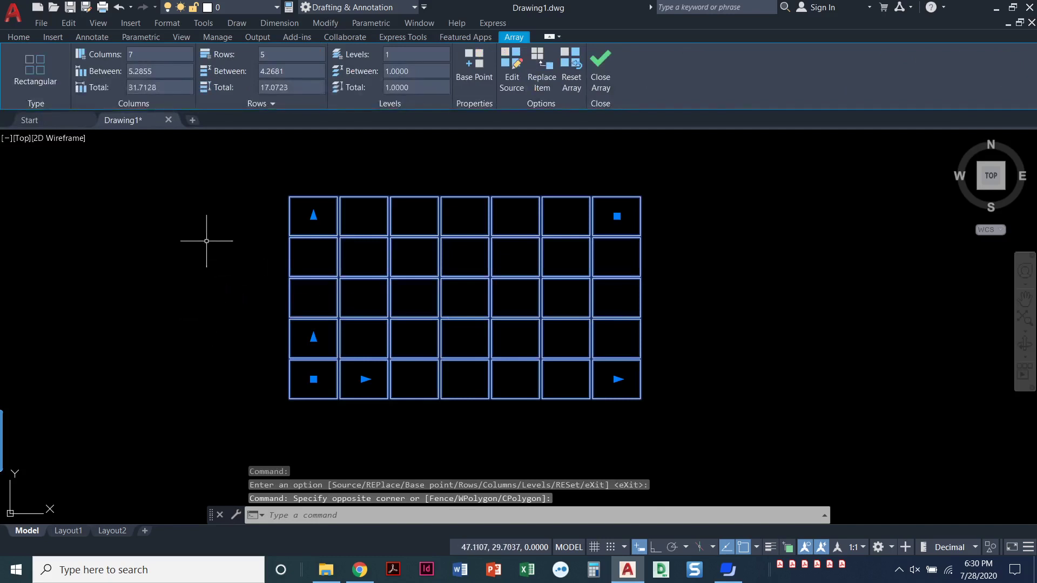
left_click(19, 37)
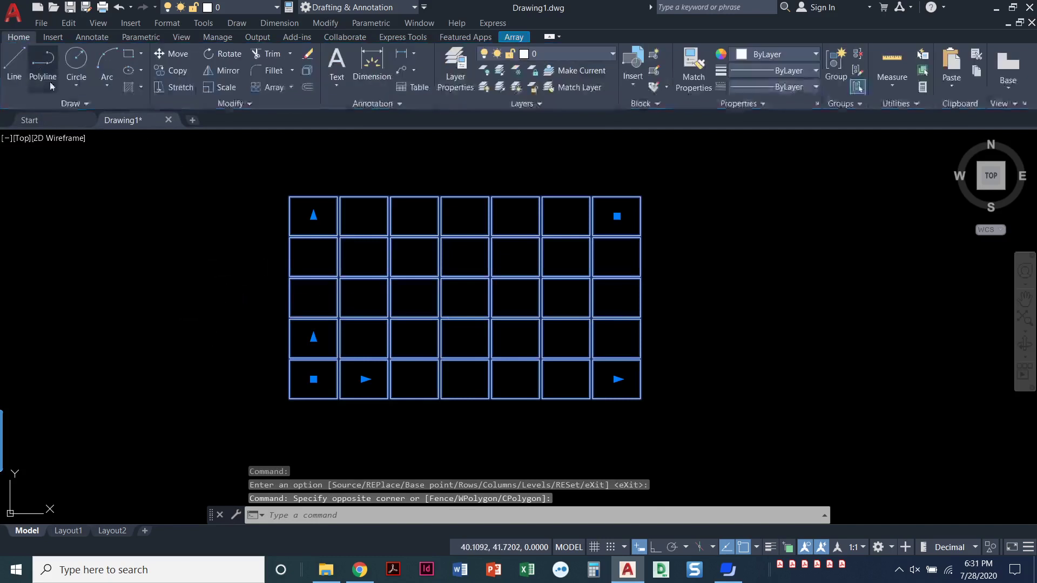
left_click(306, 71)
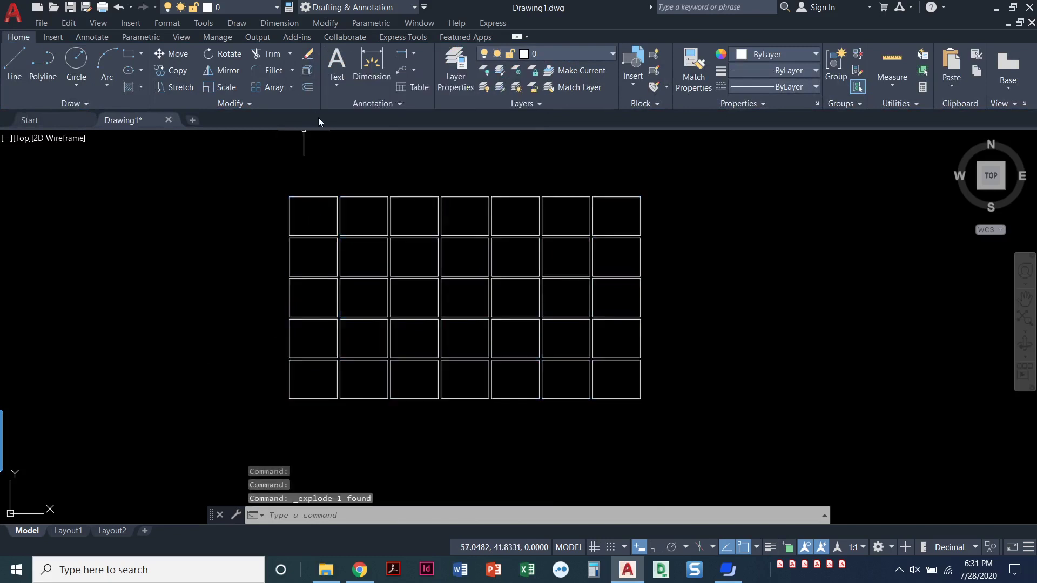
- Select one square to confirm it is a separate object, then clear the selection
left_click(315, 203)
left_click(300, 183)
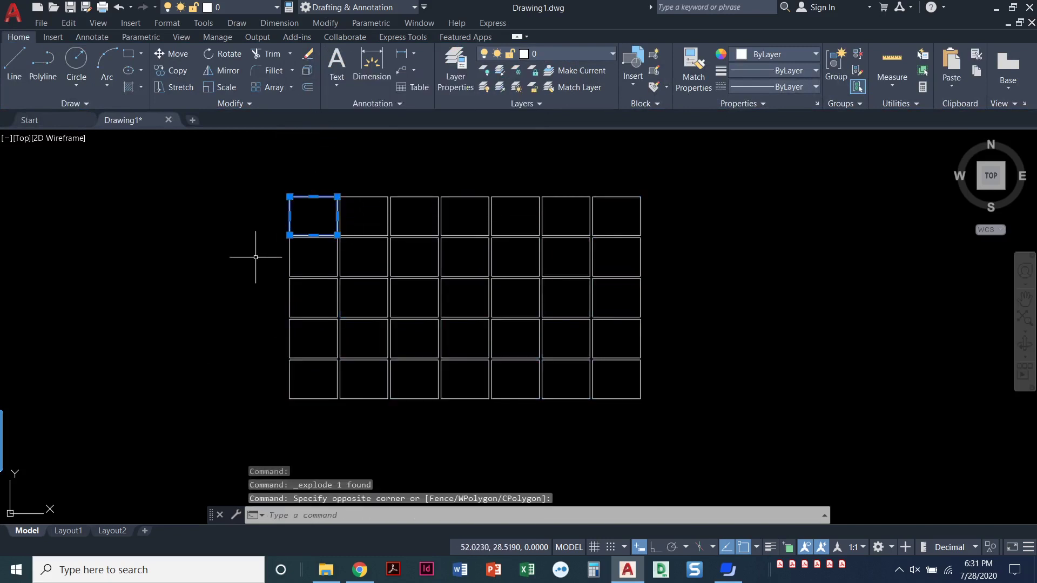
key("Escape")
key("Escape")
key("Escape")
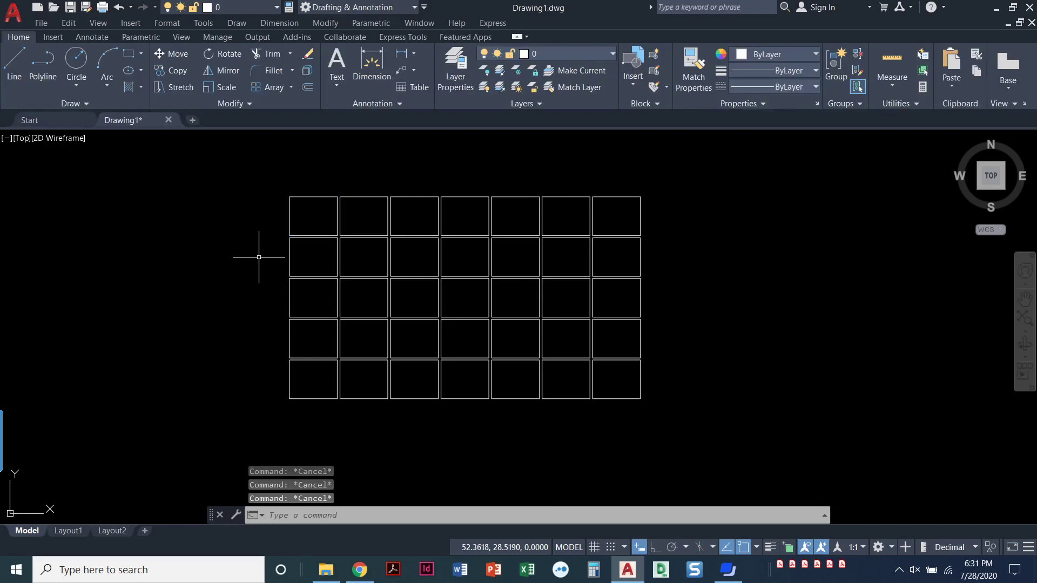